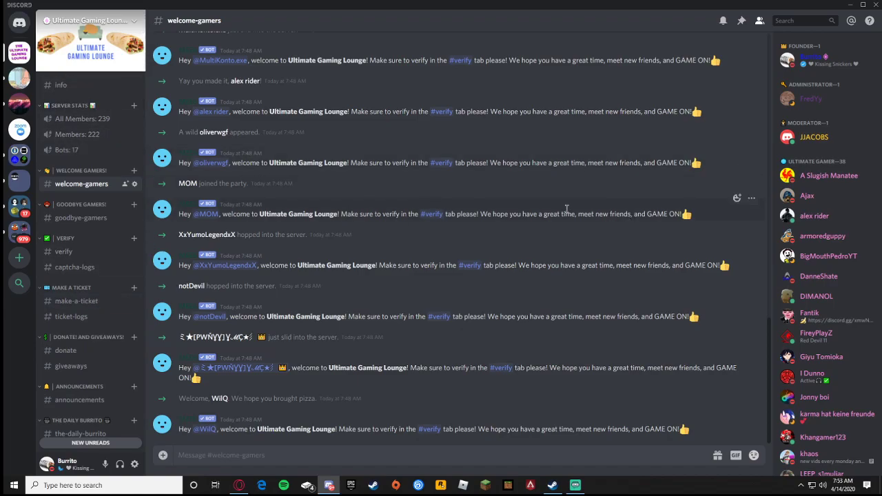
# Step: Open Server Settings for the Ultimate Gaming Lounge server from its name dropdown
pyautogui.click(83, 20)
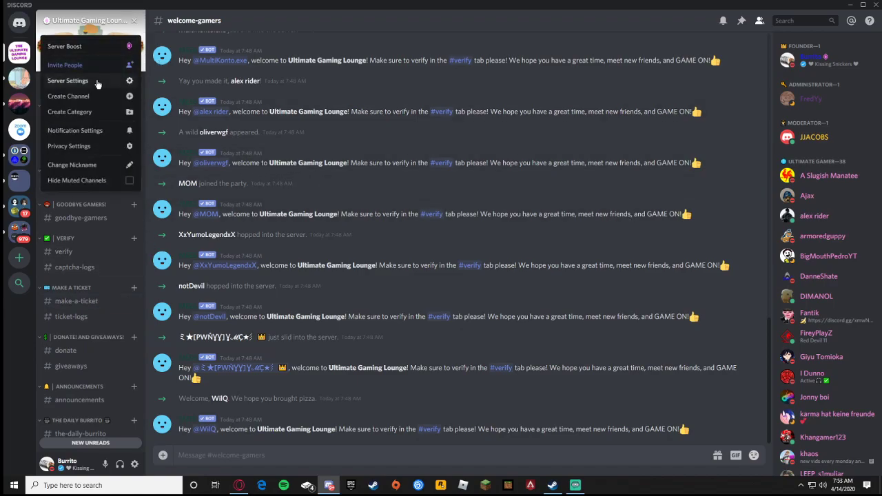
pyautogui.click(68, 81)
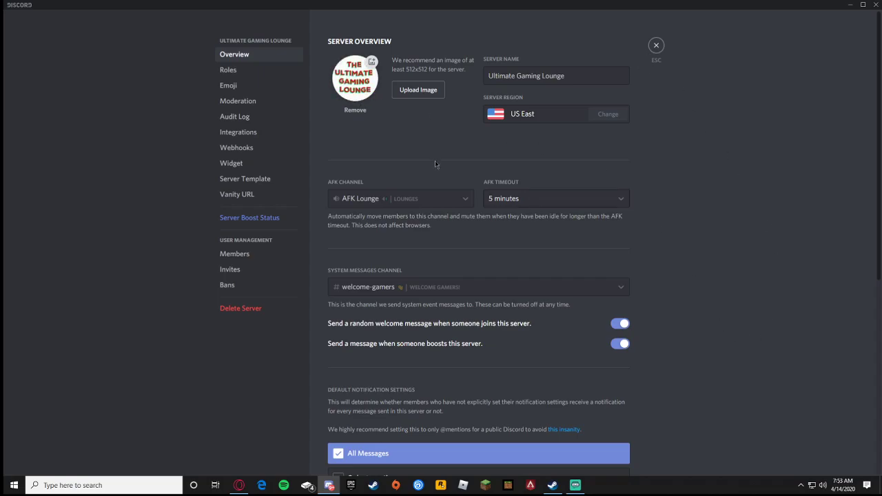
# Step: Check Server Boost Status for the animated icon, invite background and banner perks, then close settings
pyautogui.click(247, 217)
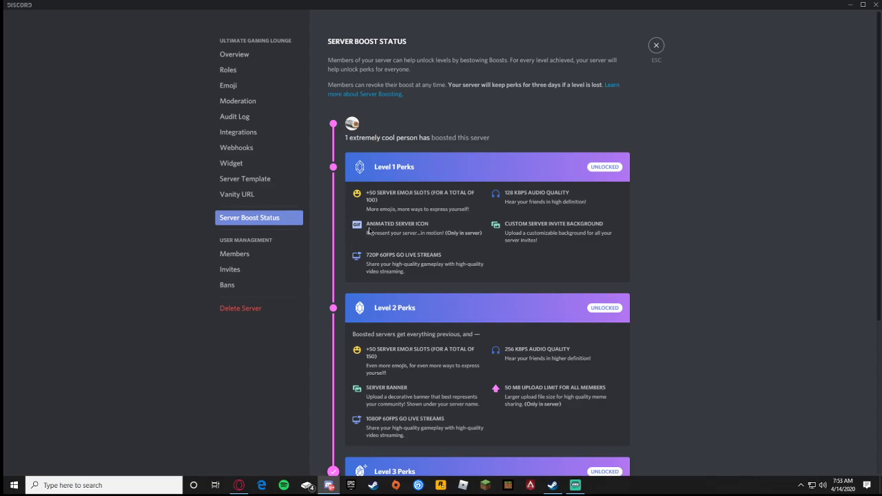
pyautogui.moveTo(366, 223); pyautogui.dragTo(405, 226)
pyautogui.click(516, 222)
pyautogui.scroll(-3, 421, 254)
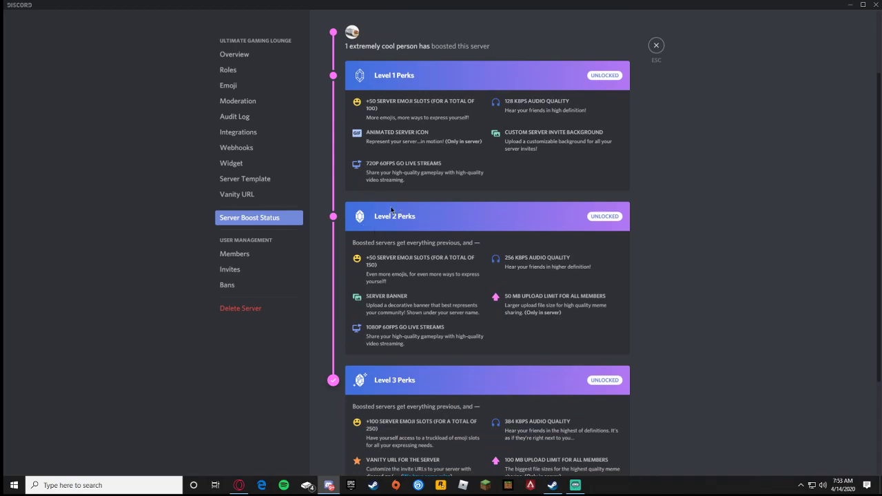
pyautogui.click(390, 291)
pyautogui.click(663, 47)
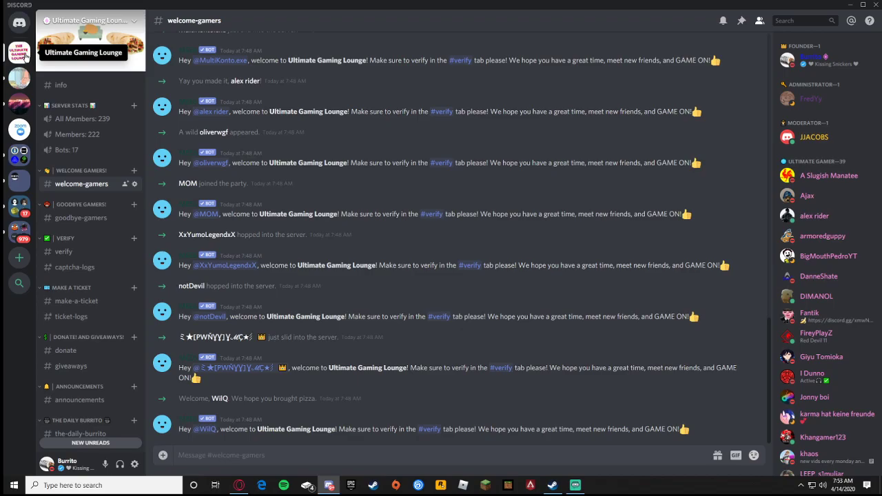
pyautogui.click(85, 61)
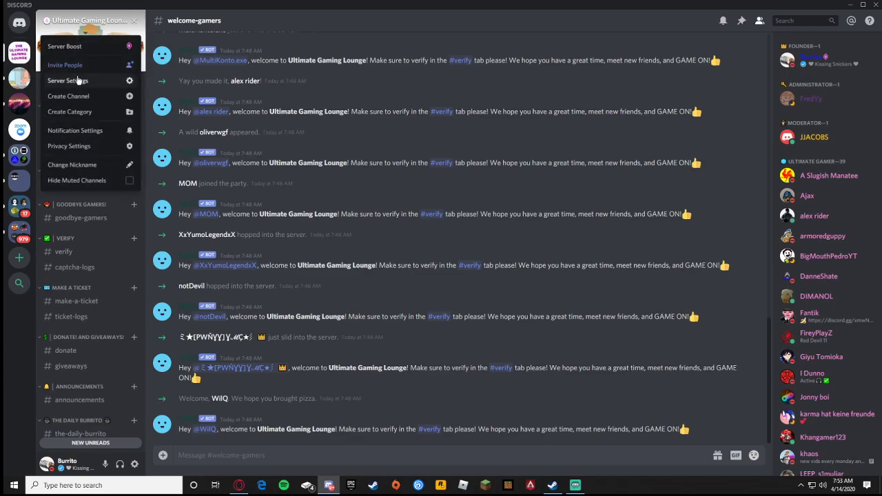
pyautogui.click(83, 80)
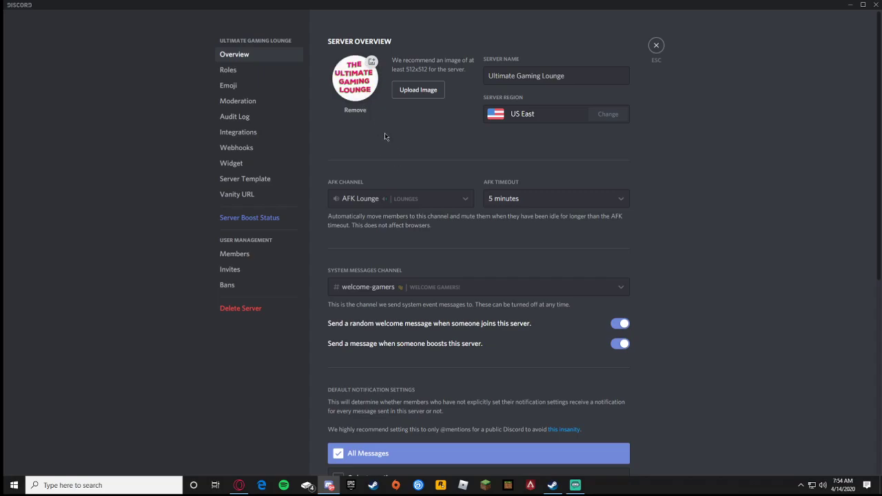
pyautogui.scroll(-3, 384, 132)
pyautogui.scroll(-1, 382, 227)
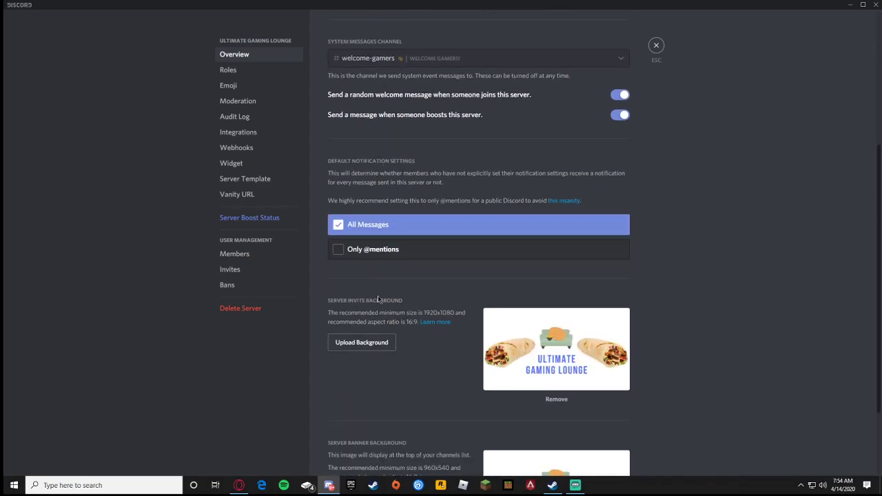
pyautogui.scroll(-2, 516, 362)
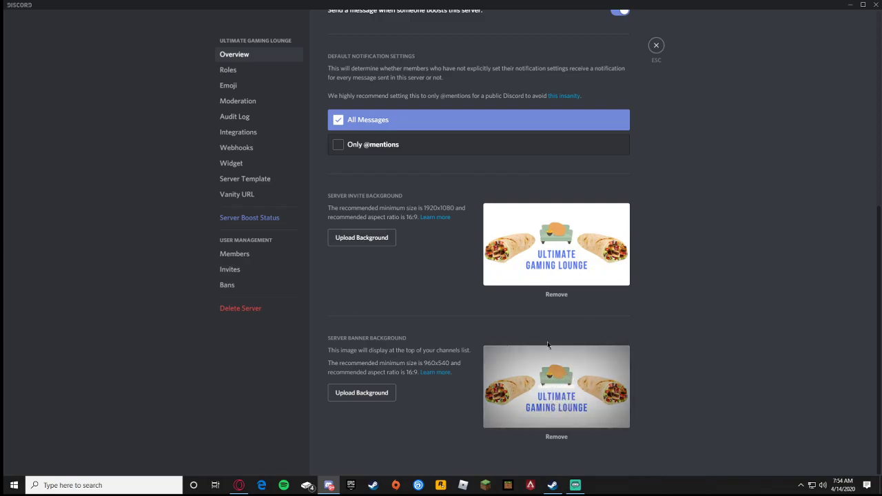
pyautogui.click(657, 46)
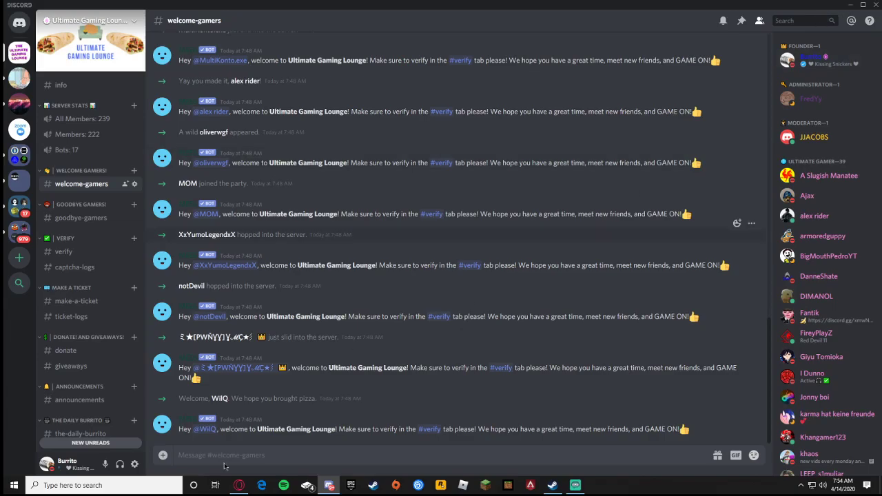
# Step: Glance at Canva, then reopen the Ultimate Gaming Lounge server settings and scroll down
pyautogui.click(238, 485)
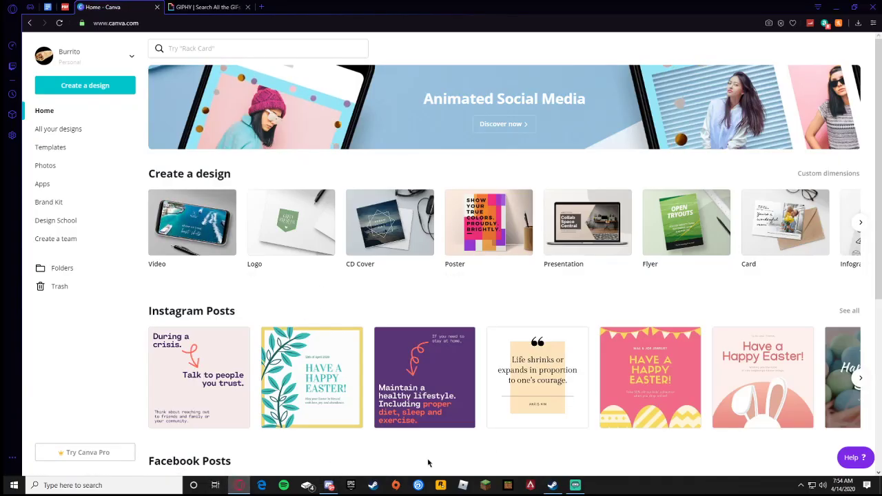
pyautogui.hotkey('alt', 'Tab')
pyautogui.click(76, 18)
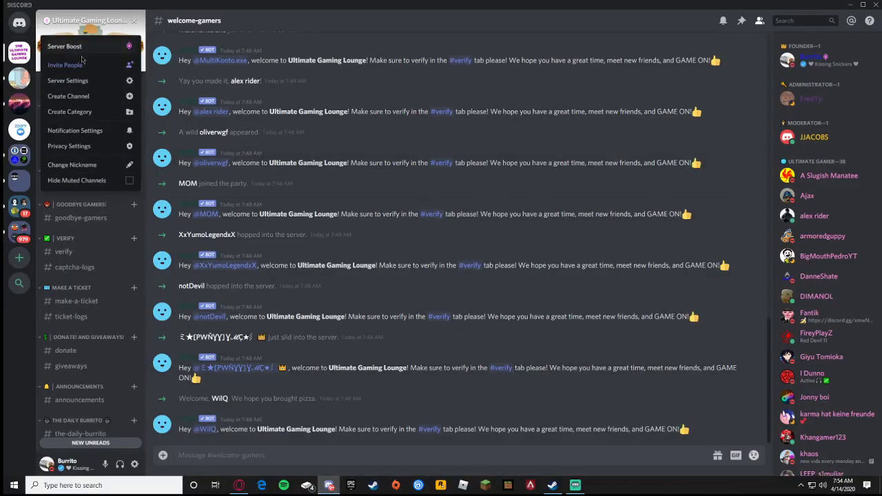
pyautogui.click(77, 81)
pyautogui.scroll(-5, 536, 290)
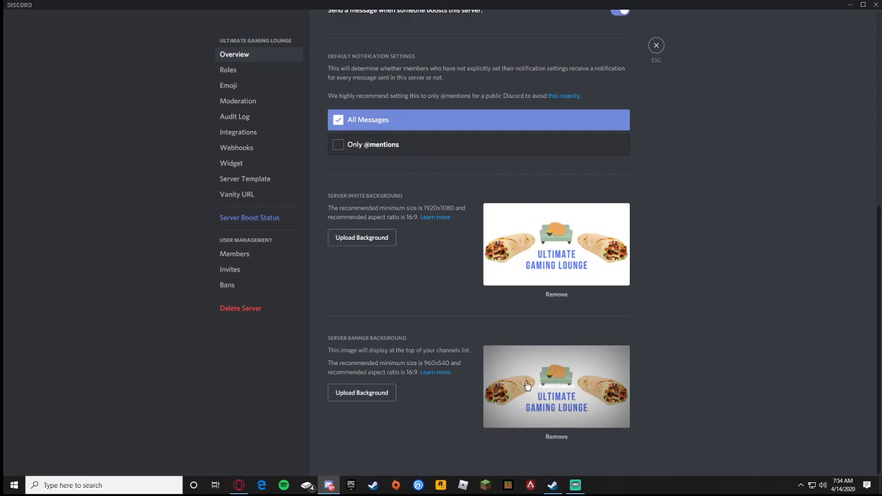
pyautogui.click(239, 485)
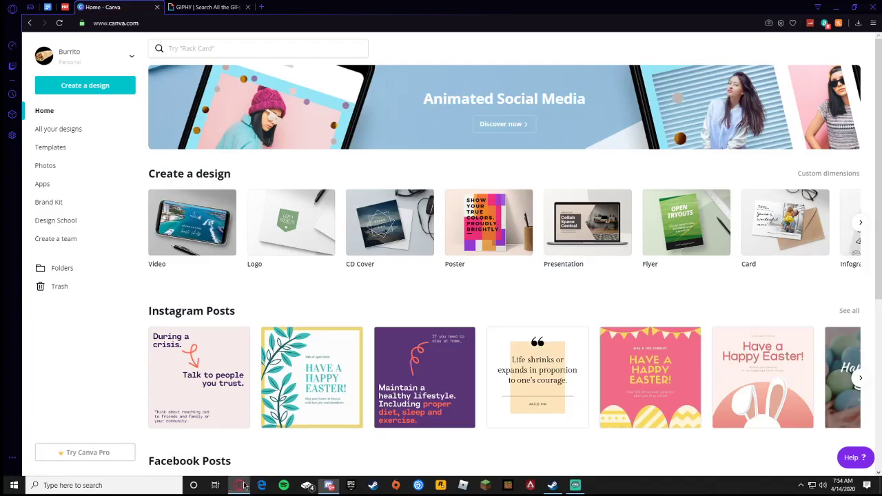
pyautogui.click(65, 86)
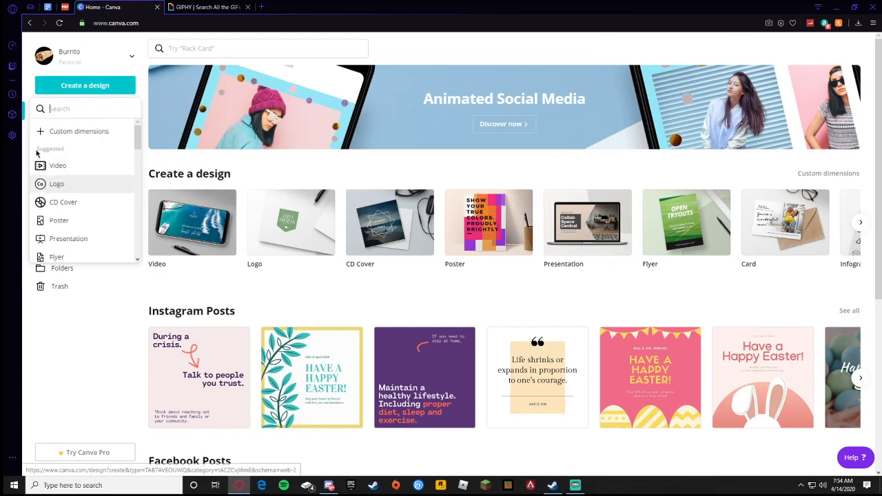
pyautogui.click(60, 137)
pyautogui.click(329, 484)
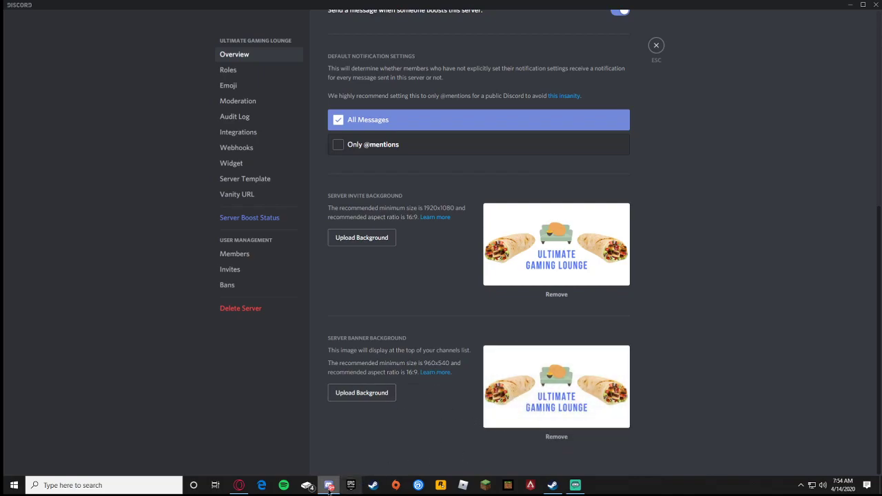
pyautogui.click(239, 486)
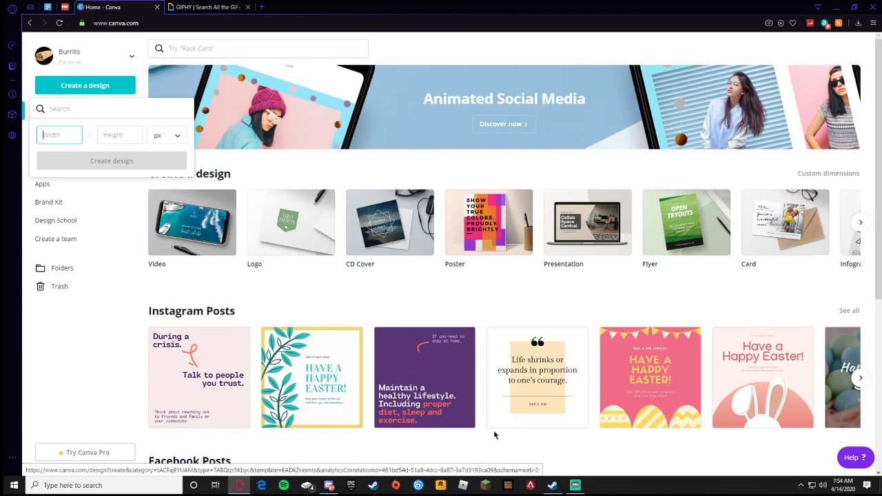
pyautogui.click(328, 485)
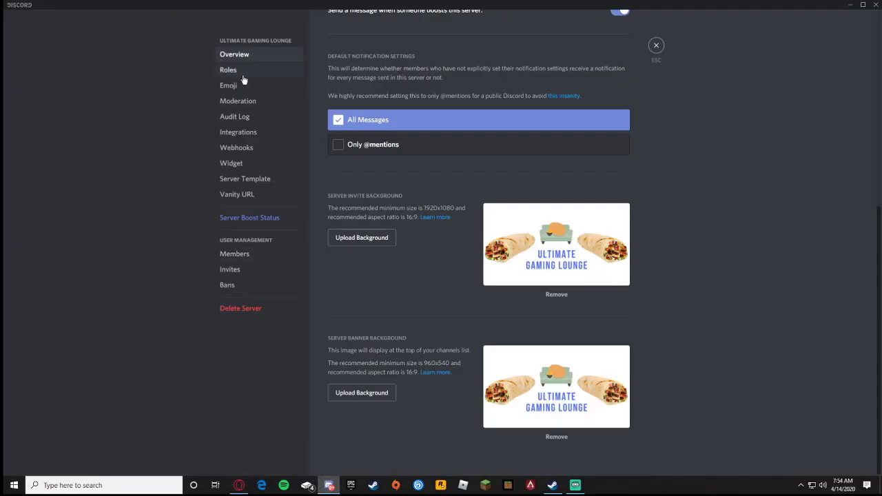
pyautogui.scroll(5, 445, 116)
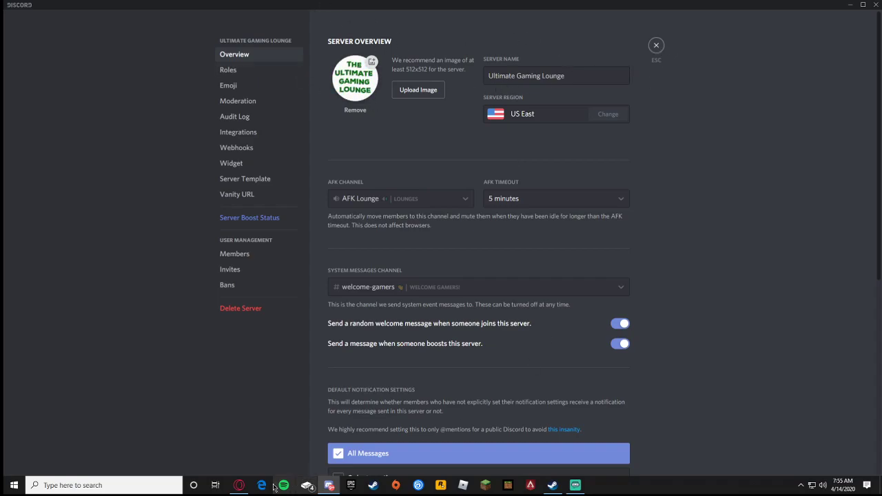
# Step: Switch to the browser's GIPHY tab and go to Create to reach the GIF Maker
pyautogui.click(239, 485)
pyautogui.click(193, 10)
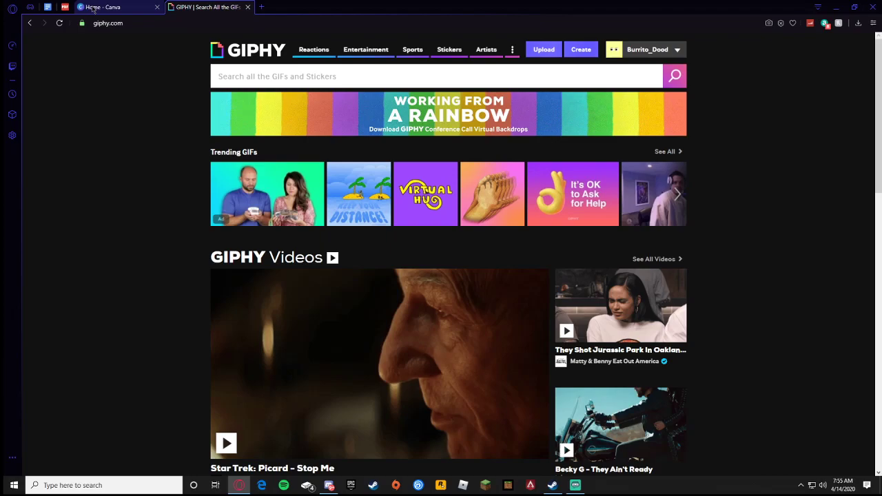
pyautogui.click(93, 8)
pyautogui.click(207, 7)
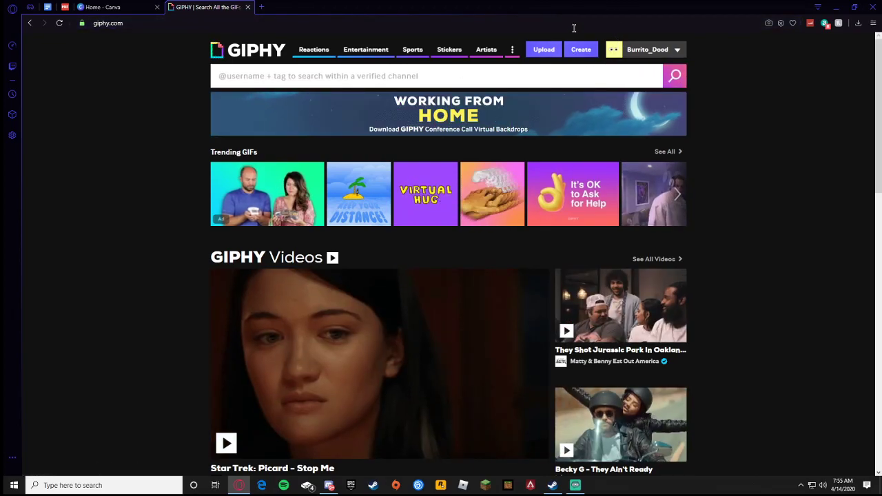
pyautogui.click(581, 49)
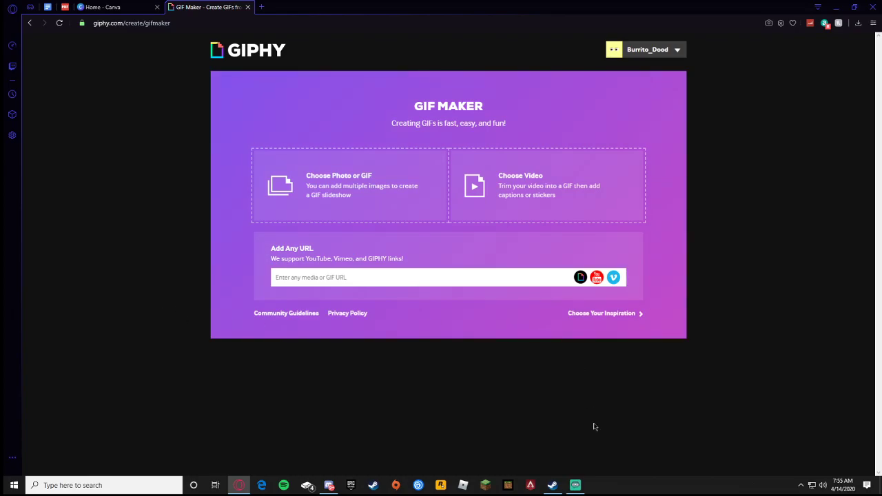
# Step: Bring Discord's Server Overview back to the front from the taskbar
pyautogui.click(329, 485)
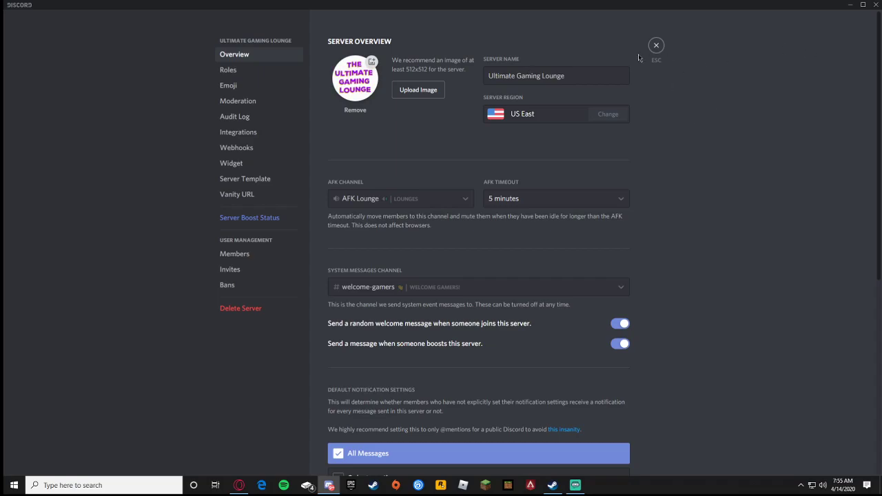
# Step: Exit Server Settings with the ESC button to see the animated icon in the server list
pyautogui.click(656, 45)
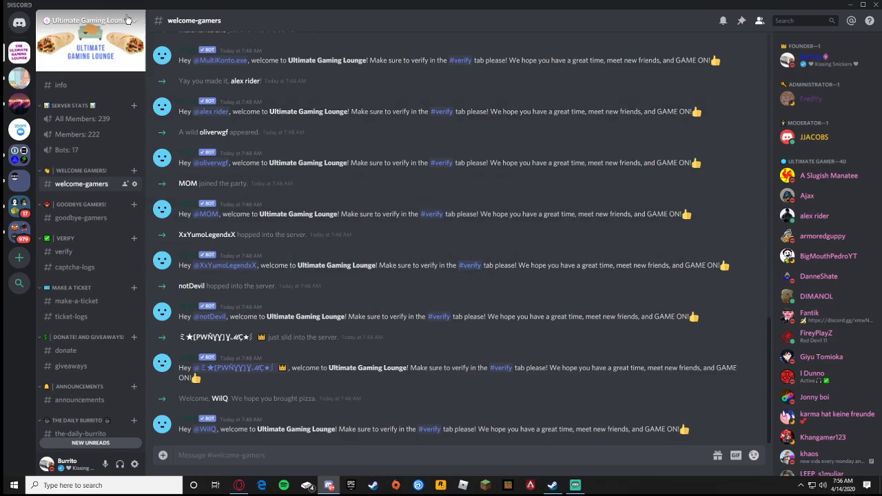
pyautogui.click(239, 485)
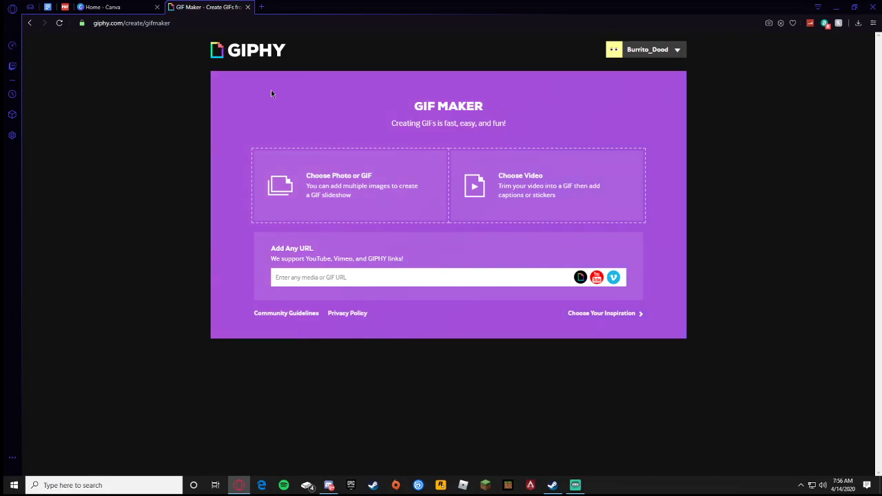
pyautogui.click(97, 7)
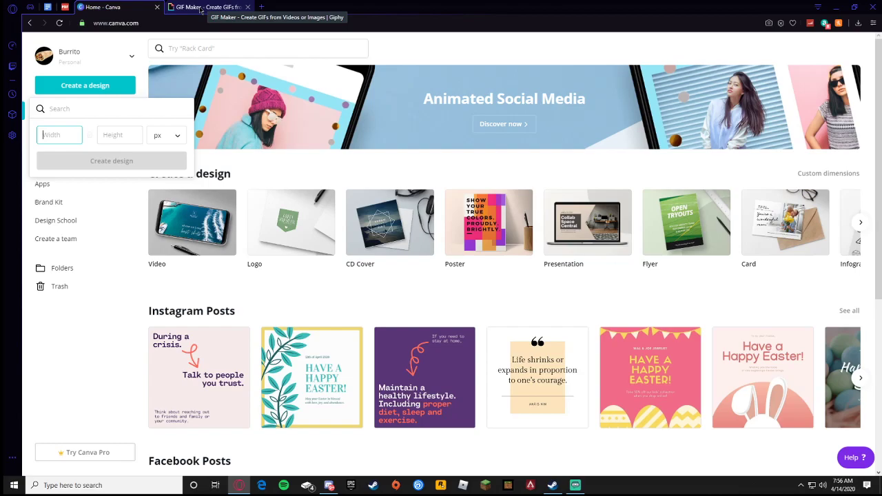
pyautogui.click(328, 485)
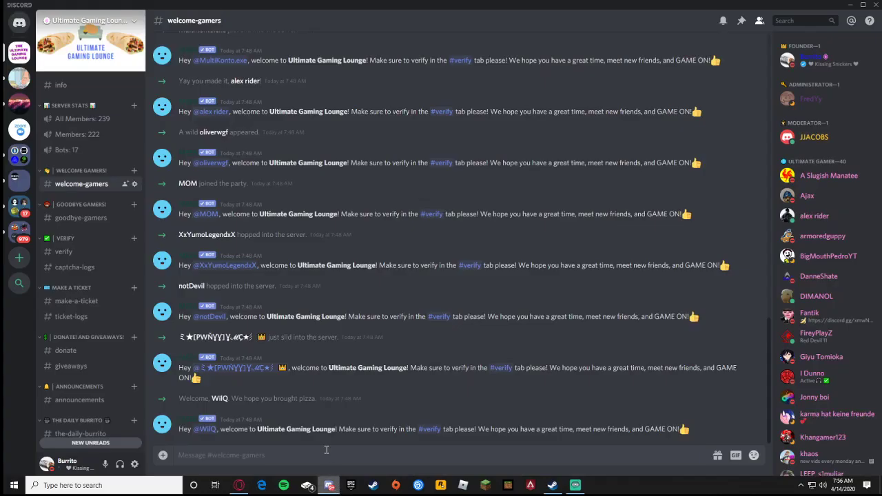